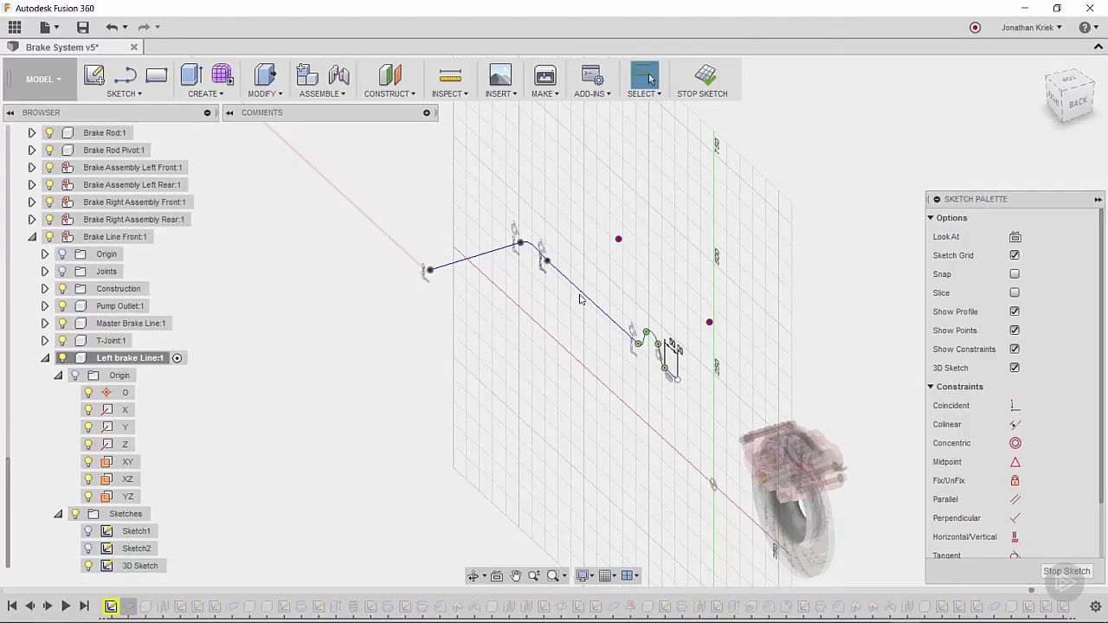
Step: Examine the left brake line's 3D Sketch from several angles, along with the geometry contributed by Sketch1 and Sketch2
{"action": "left_click", "coordinate": [140, 565]}
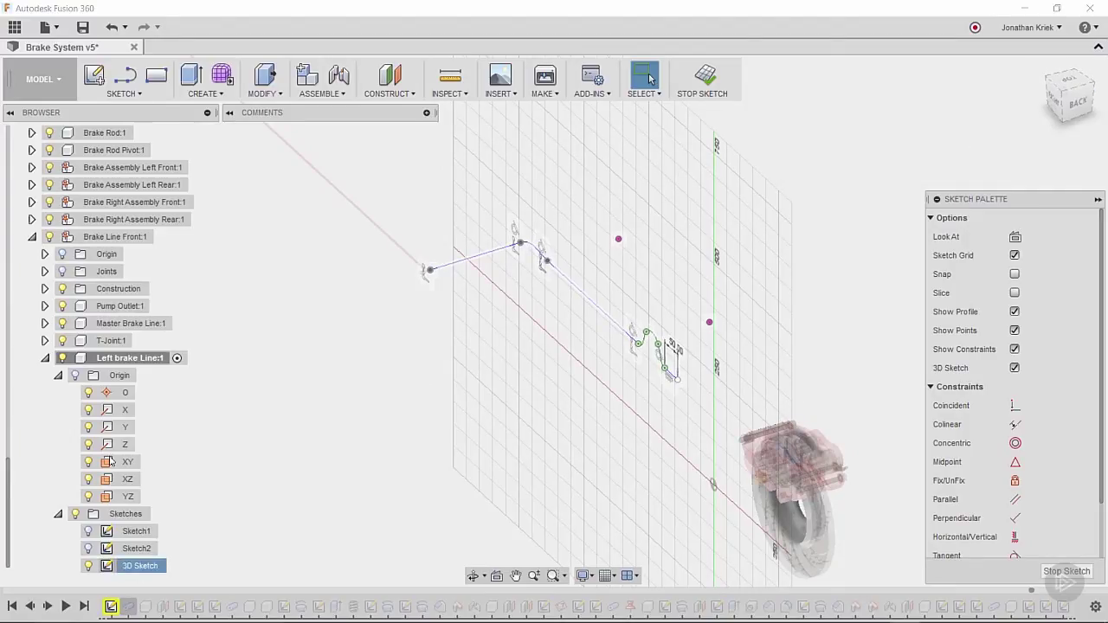
{"action": "mouse_move", "coordinate": [1066, 97]}
{"action": "left_mouse_down"}
{"action": "mouse_move", "coordinate": [1023, 88]}
{"action": "mouse_move", "coordinate": [1039, 91]}
{"action": "left_mouse_up"}
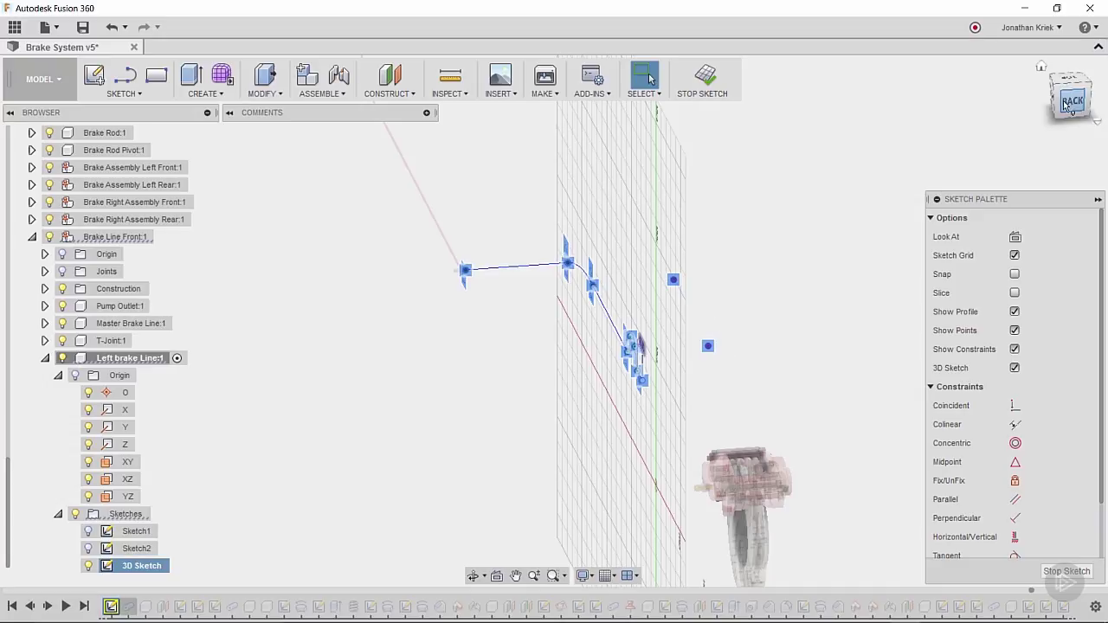
{"action": "middle_click_drag", "start_coordinate": [841, 84], "coordinate": [841, 84], "text": "shift"}
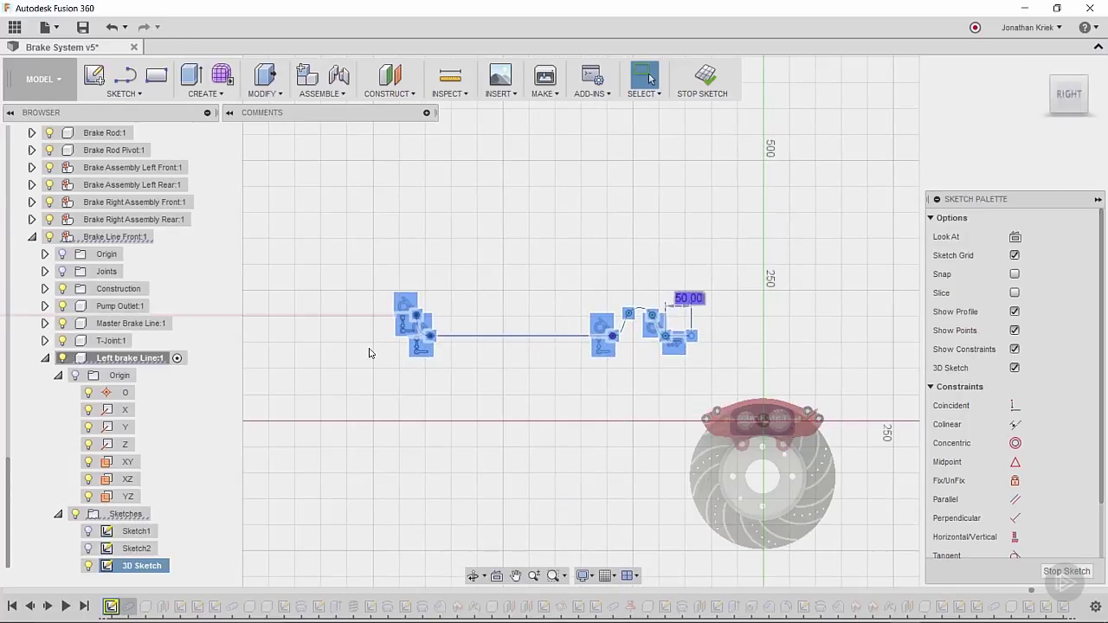
{"action": "scroll", "coordinate": [535, 314], "scroll_direction": "up", "scroll_amount": 3}
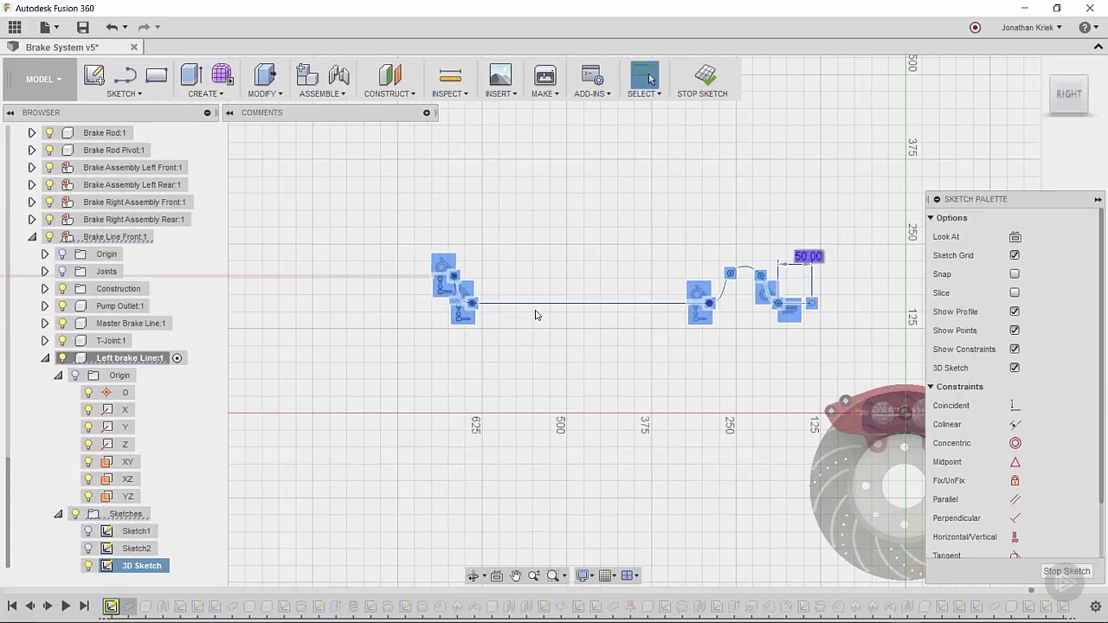
{"action": "middle_click_drag", "start_coordinate": [1081, 138], "coordinate": [865, 169], "text": "shift"}
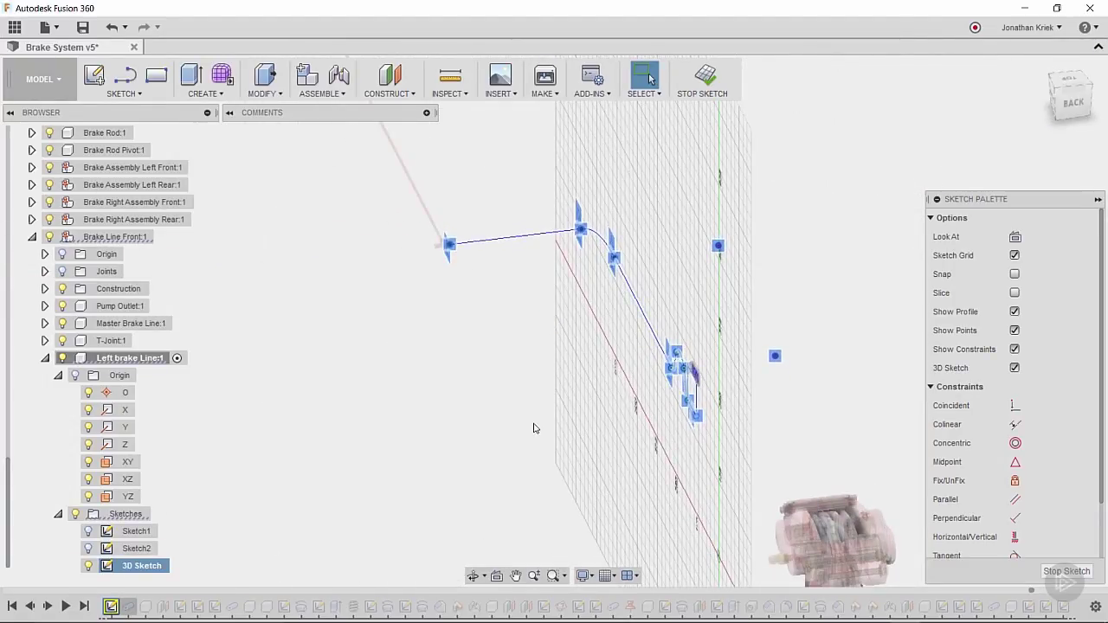
{"action": "left_click", "coordinate": [482, 412]}
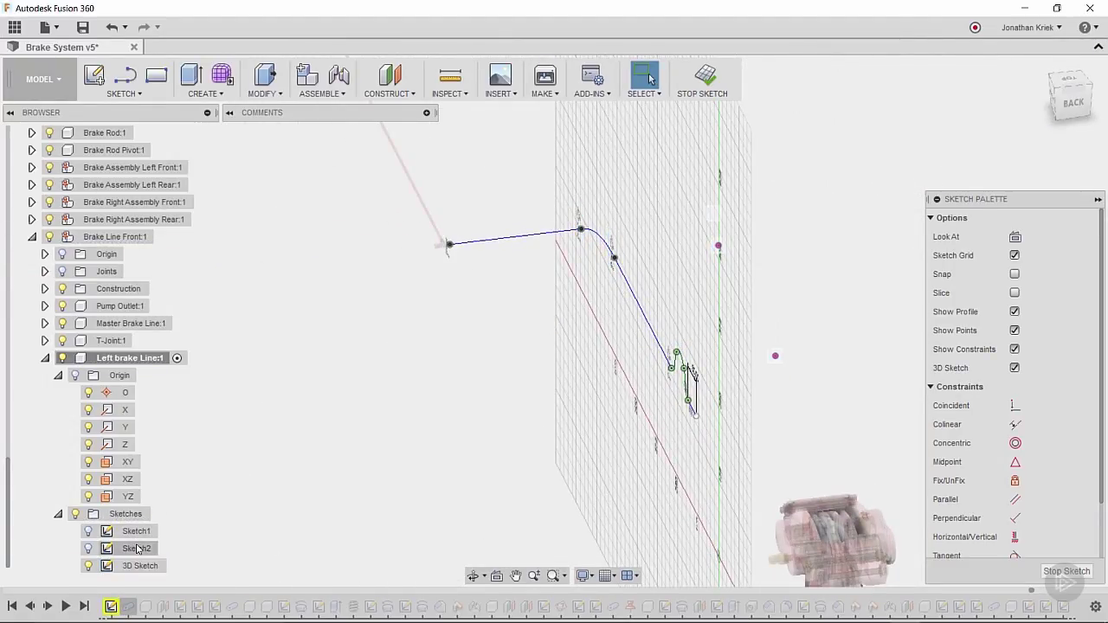
{"action": "left_click", "coordinate": [451, 245]}
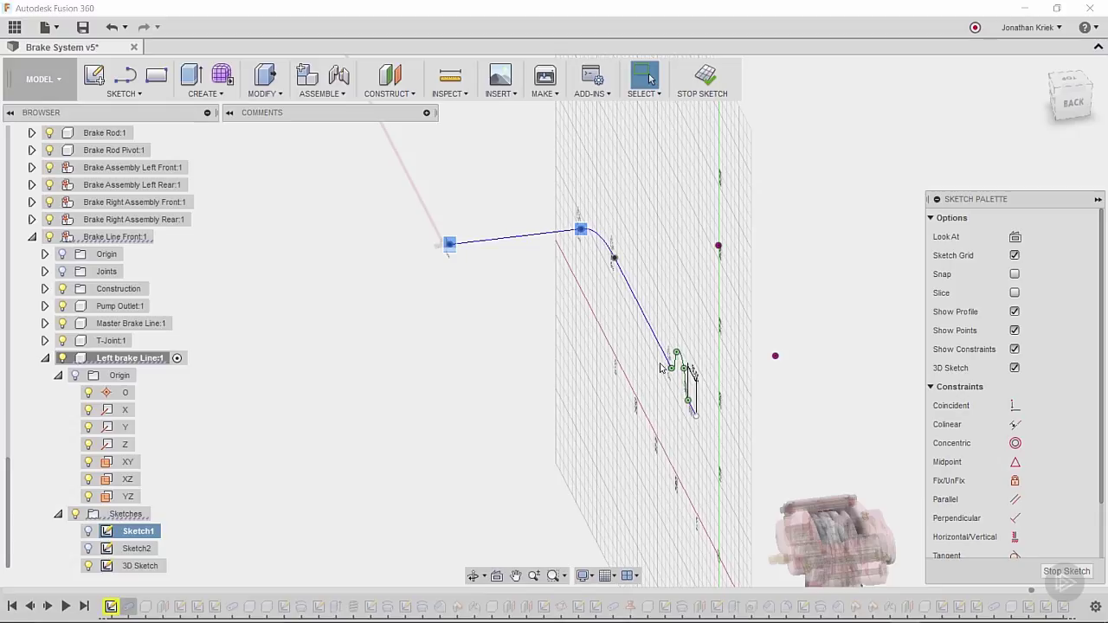
{"action": "left_click", "coordinate": [137, 548]}
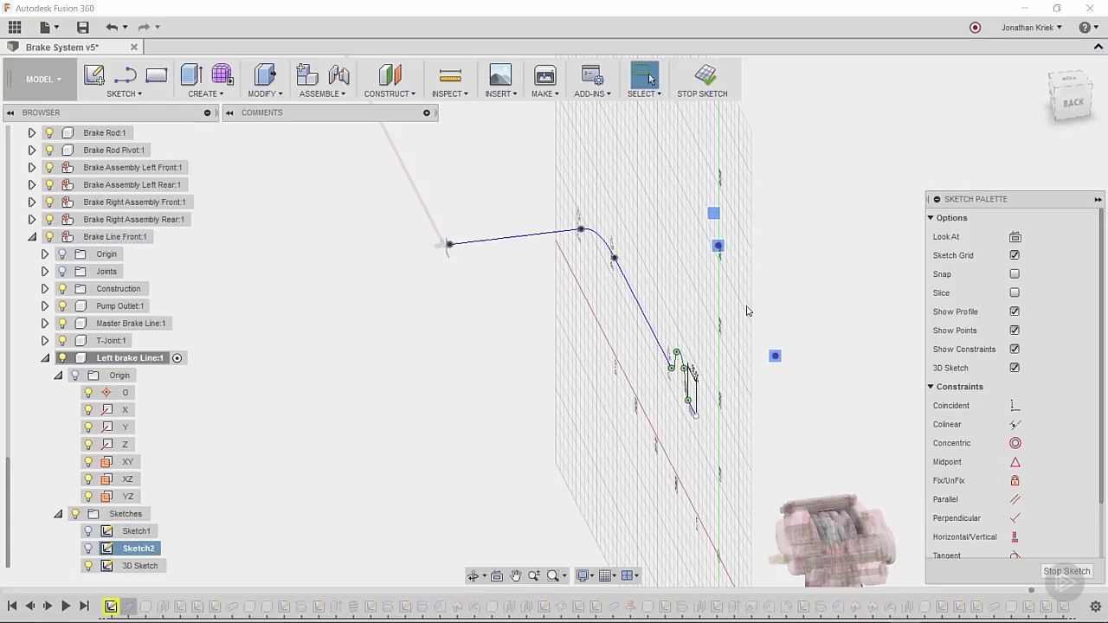
Step: Examine how the Copper Line End plane, Divider Plane and Copper Line Plane lie relative to the left brake line's path
{"action": "left_click", "coordinate": [45, 288]}
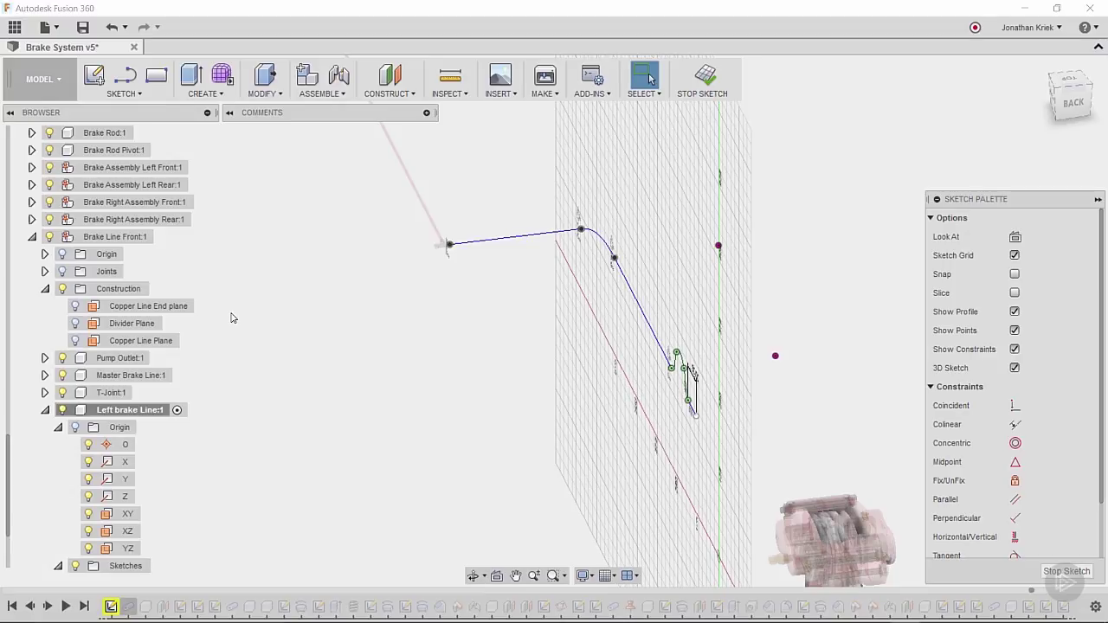
{"action": "left_click", "coordinate": [187, 308]}
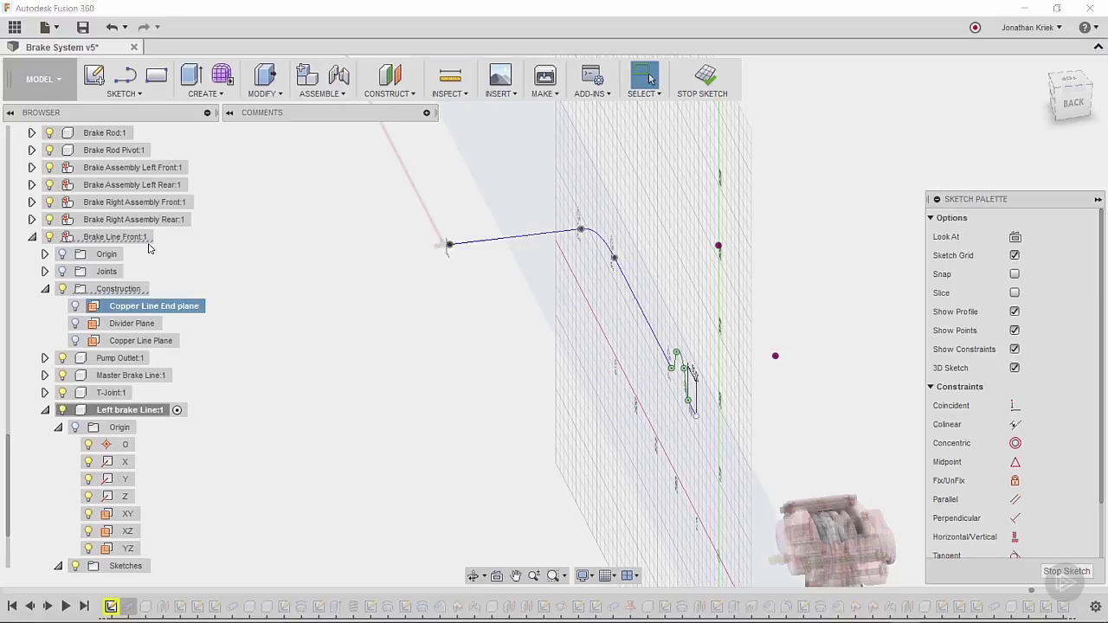
{"action": "left_click", "coordinate": [1074, 104]}
{"action": "left_click", "coordinate": [1043, 96]}
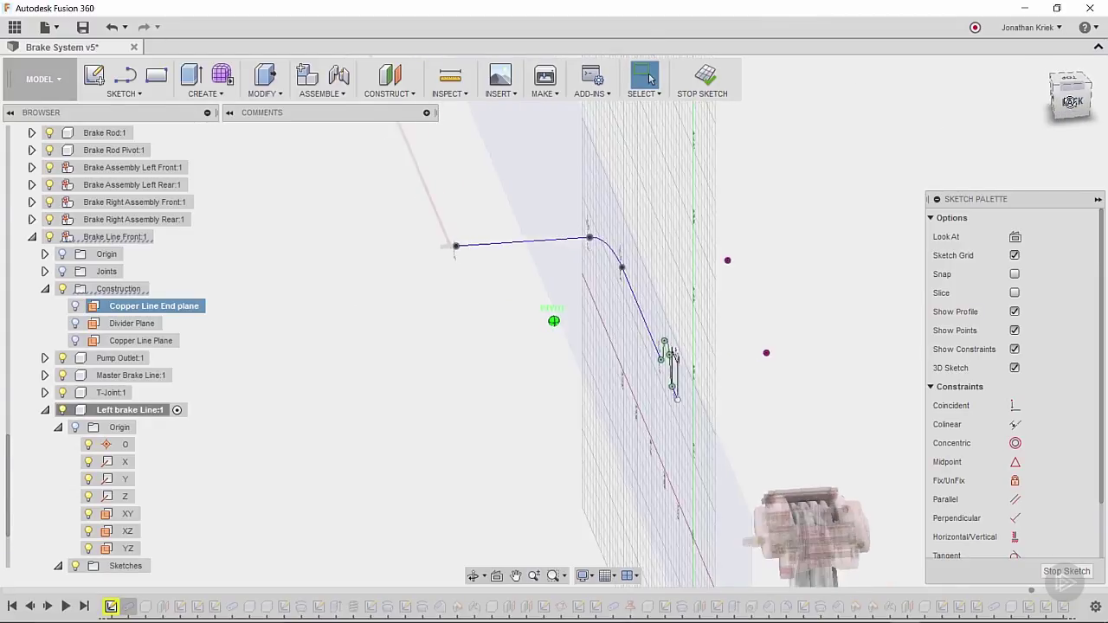
{"action": "left_click", "coordinate": [138, 324]}
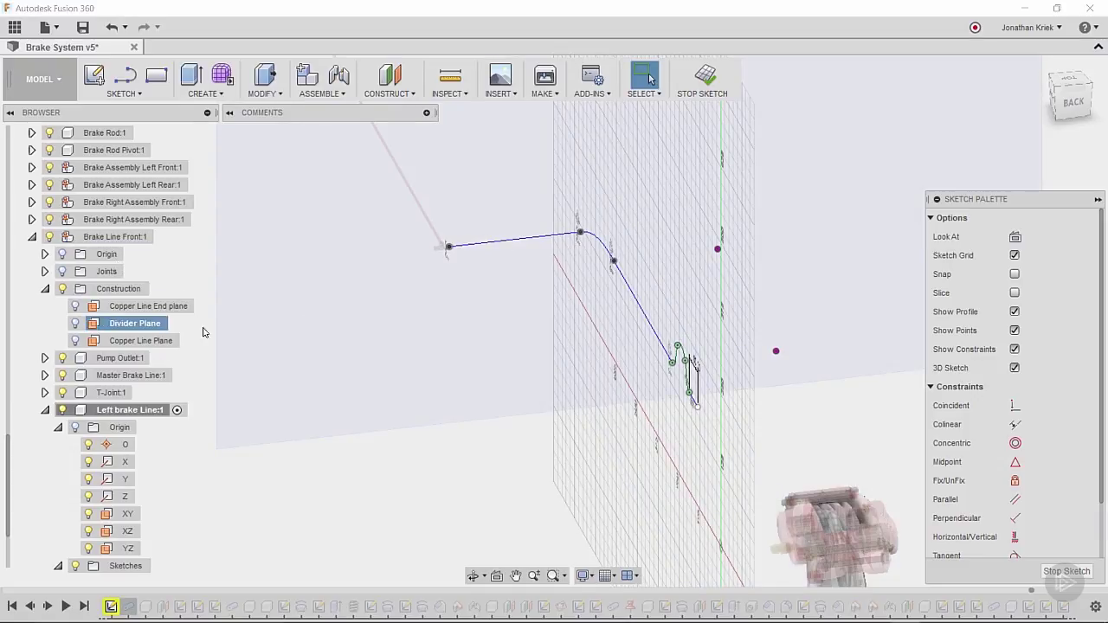
{"action": "left_click", "coordinate": [149, 342]}
{"action": "mouse_move", "coordinate": [1074, 102]}
{"action": "left_mouse_down"}
{"action": "mouse_move", "coordinate": [1031, 95]}
{"action": "mouse_move", "coordinate": [996, 68]}
{"action": "left_mouse_up"}
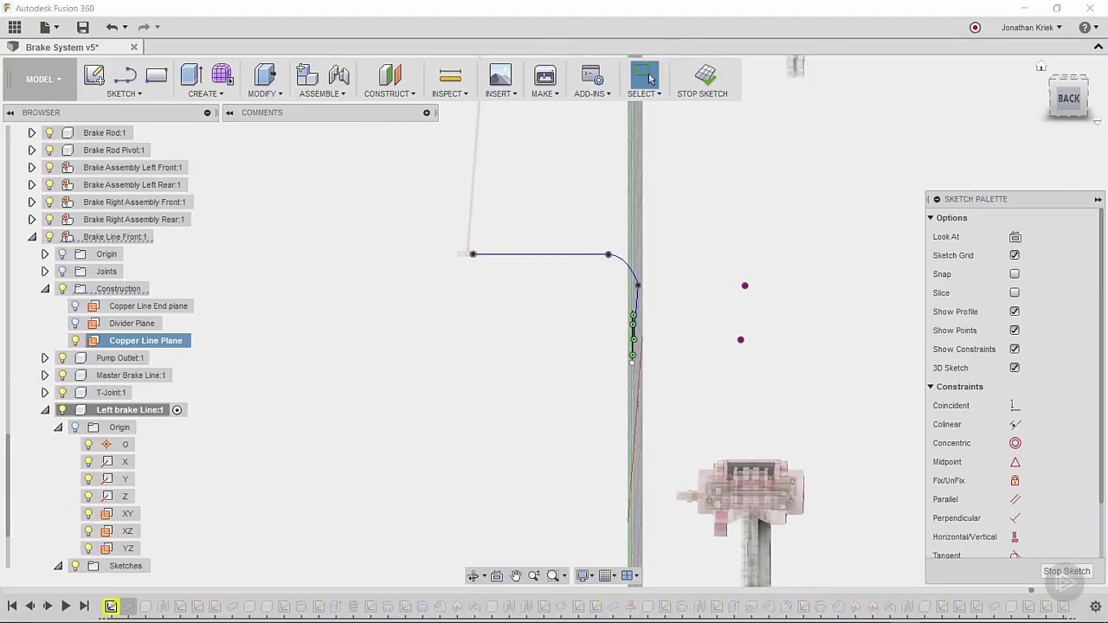
{"action": "mouse_move", "coordinate": [1078, 100]}
{"action": "left_mouse_down"}
{"action": "mouse_move", "coordinate": [1098, 105]}
{"action": "mouse_move", "coordinate": [1074, 113]}
{"action": "left_mouse_up"}
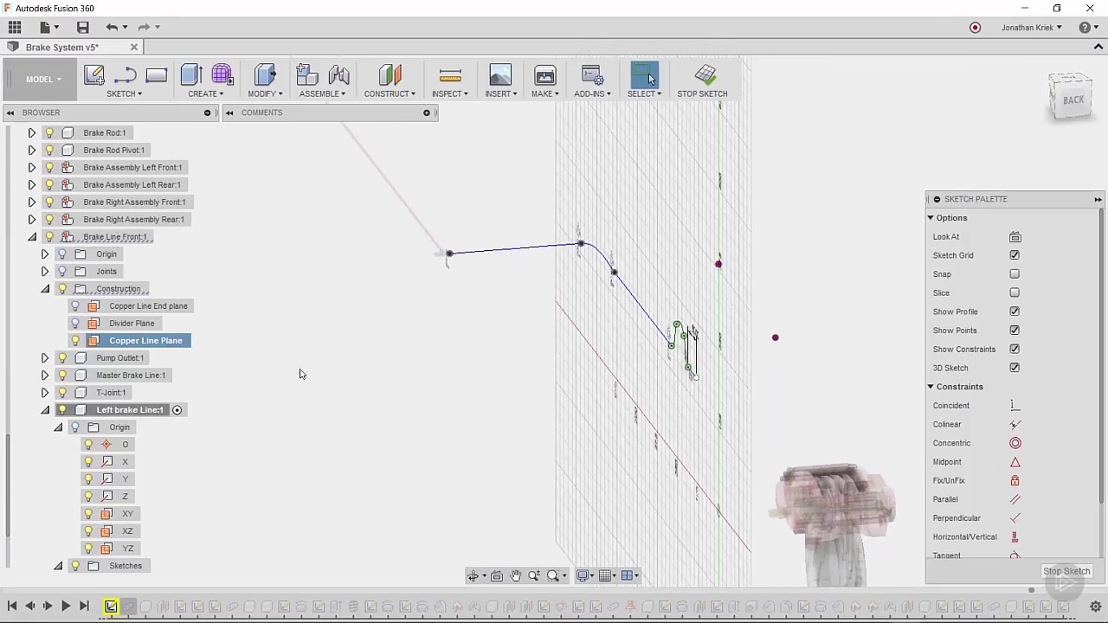
{"action": "scroll", "coordinate": [180, 446], "scroll_direction": "down", "scroll_amount": 1}
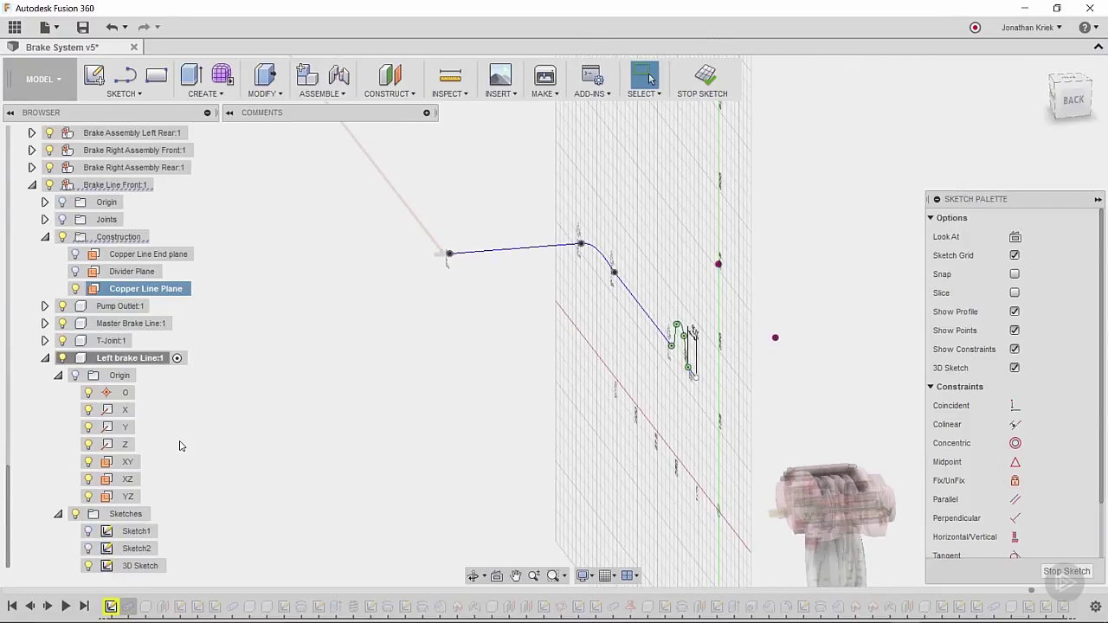
{"action": "left_click", "coordinate": [143, 253]}
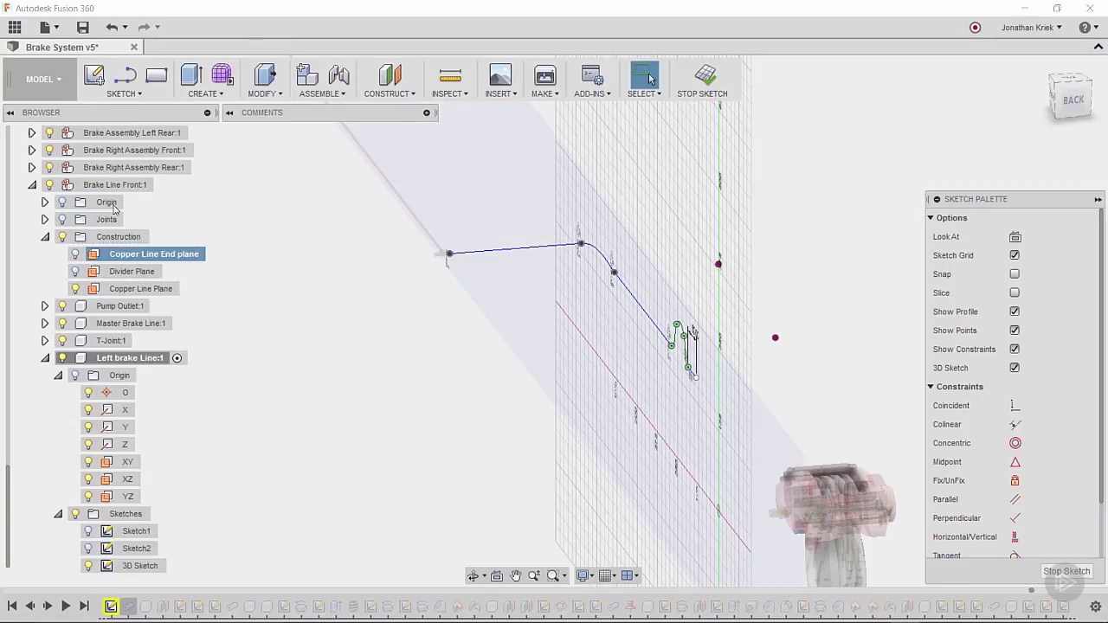
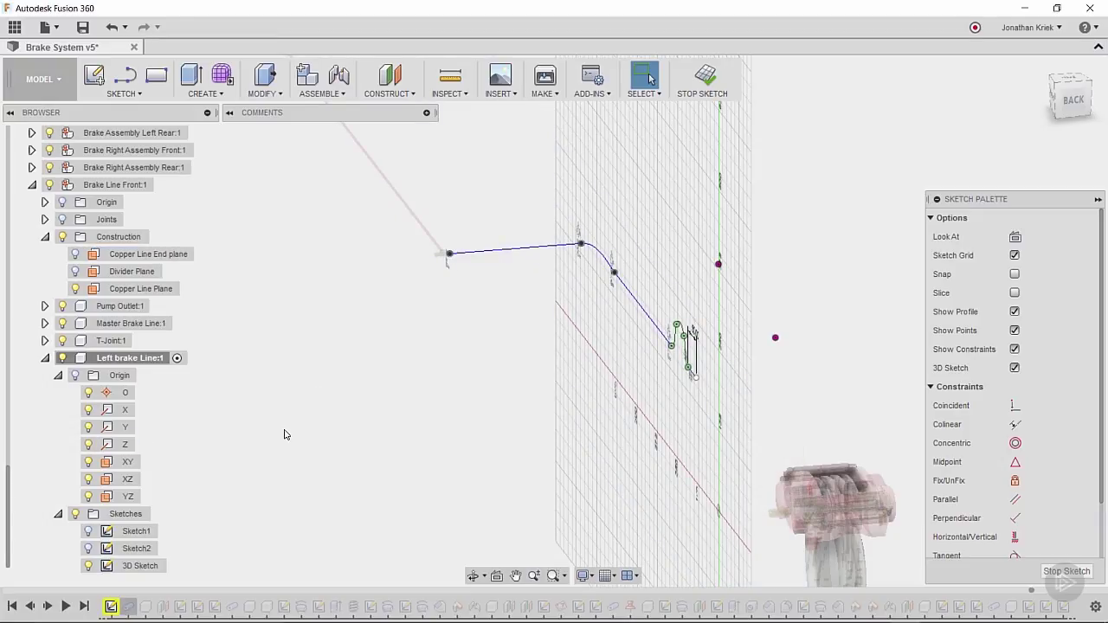
Step: Redefine the sketch plane of the left brake line's Sketch2 to the Copper Line End plane
{"action": "right_click", "coordinate": [141, 550]}
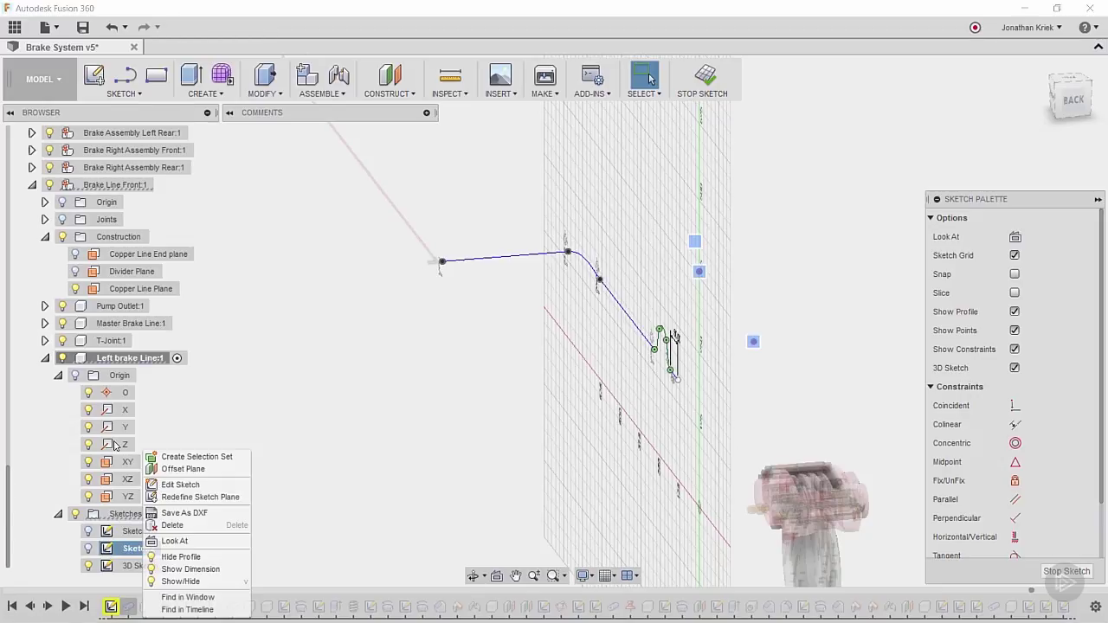
{"action": "left_click", "coordinate": [202, 498]}
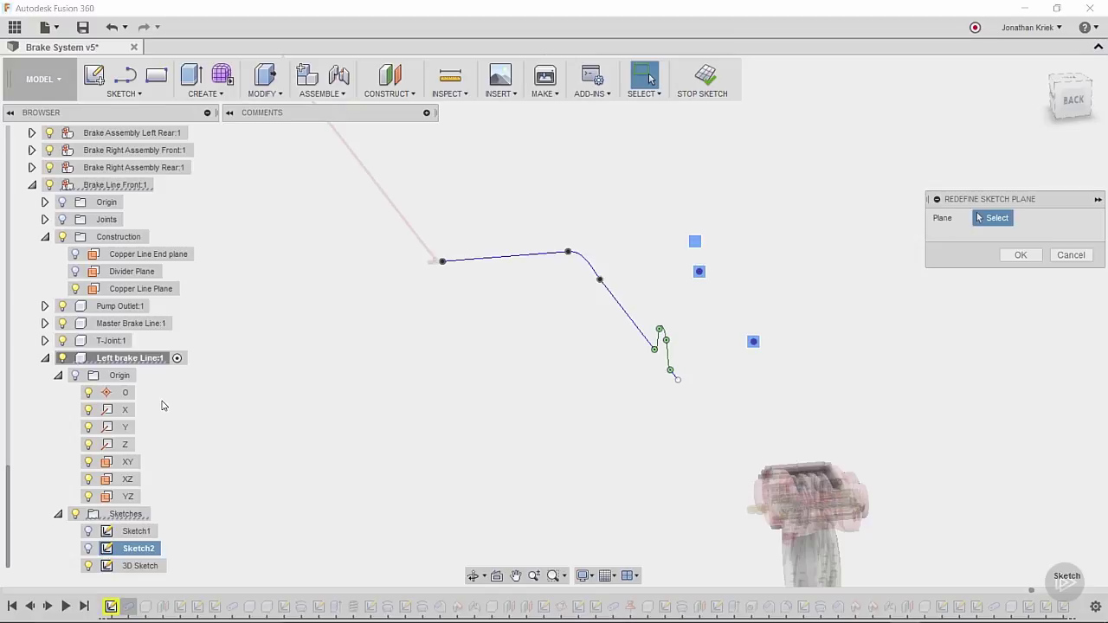
{"action": "left_click", "coordinate": [171, 271]}
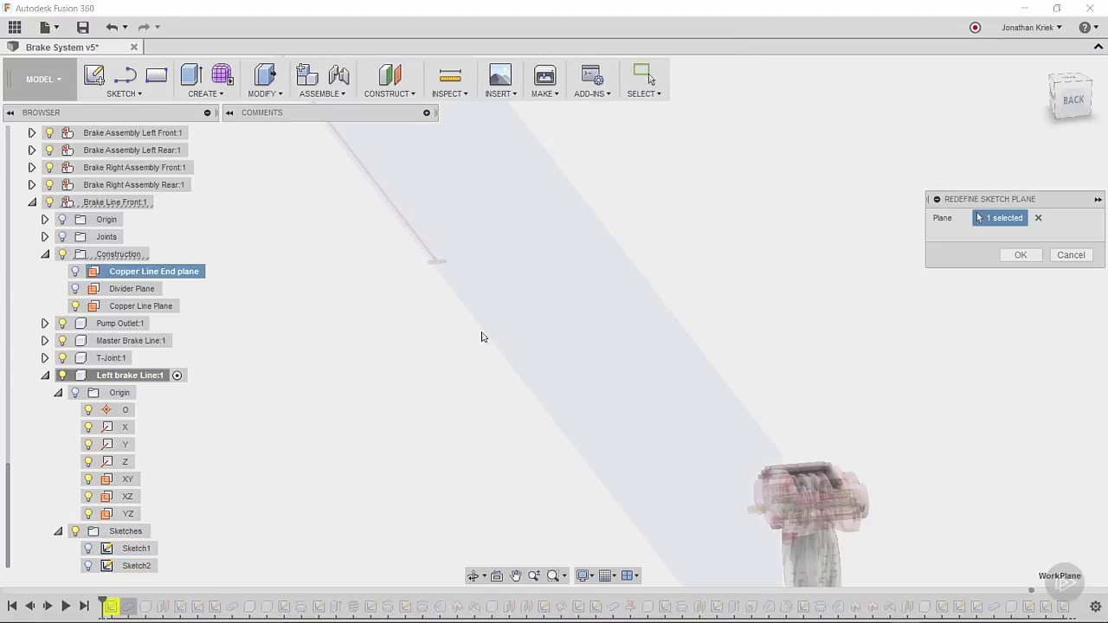
{"action": "left_click", "coordinate": [1021, 255]}
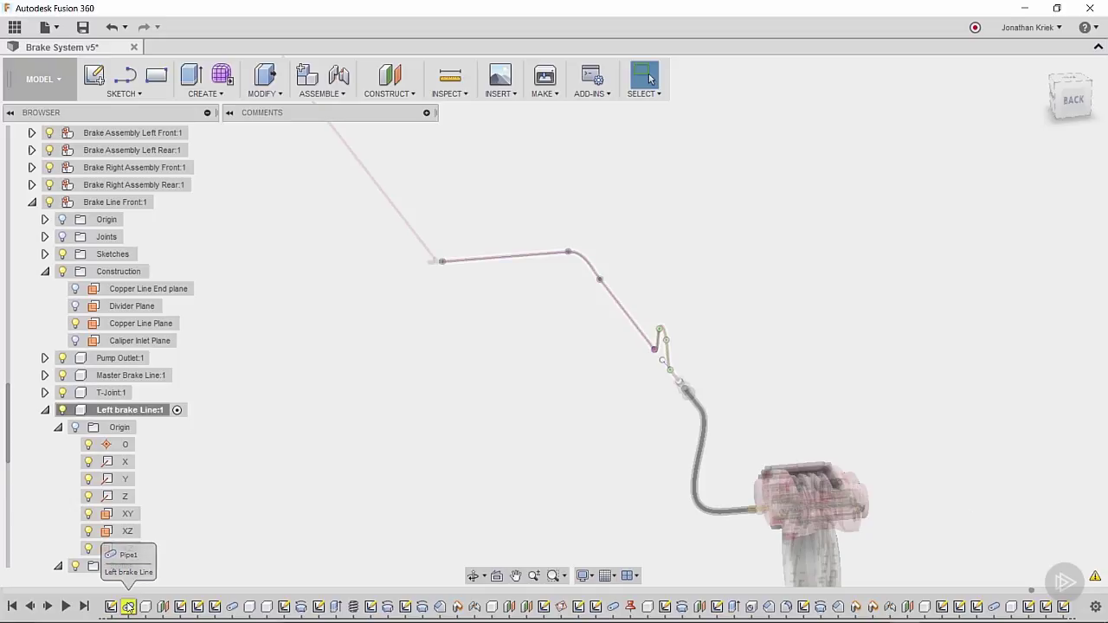
Step: Review the left brake line's Pipe1 feature, the design comments and the warning details
{"action": "left_click", "coordinate": [128, 606]}
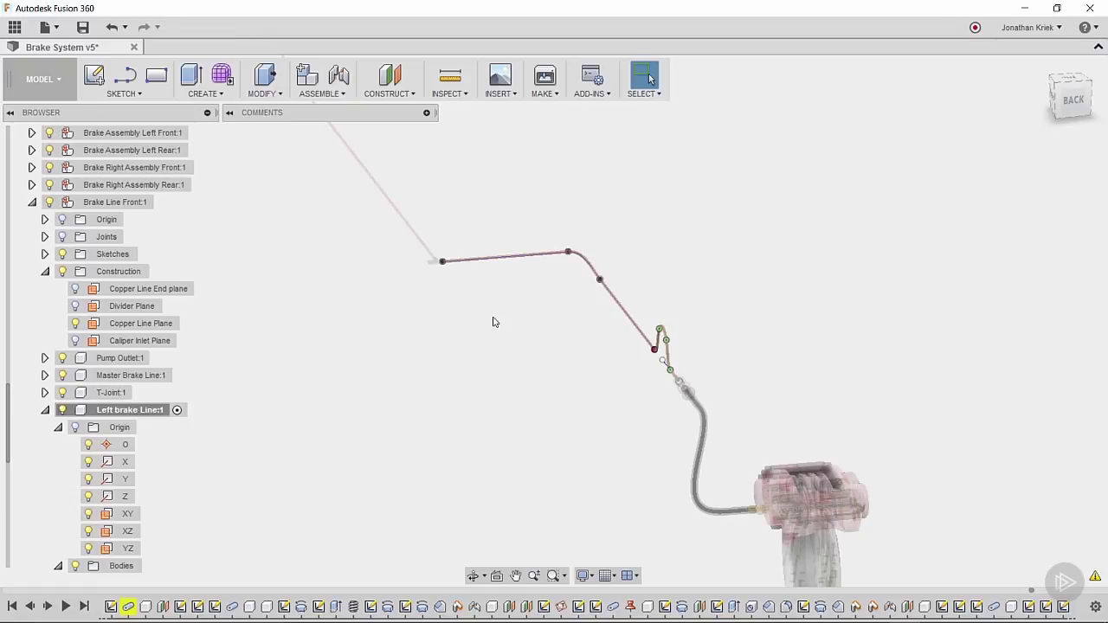
{"action": "left_click", "coordinate": [427, 116]}
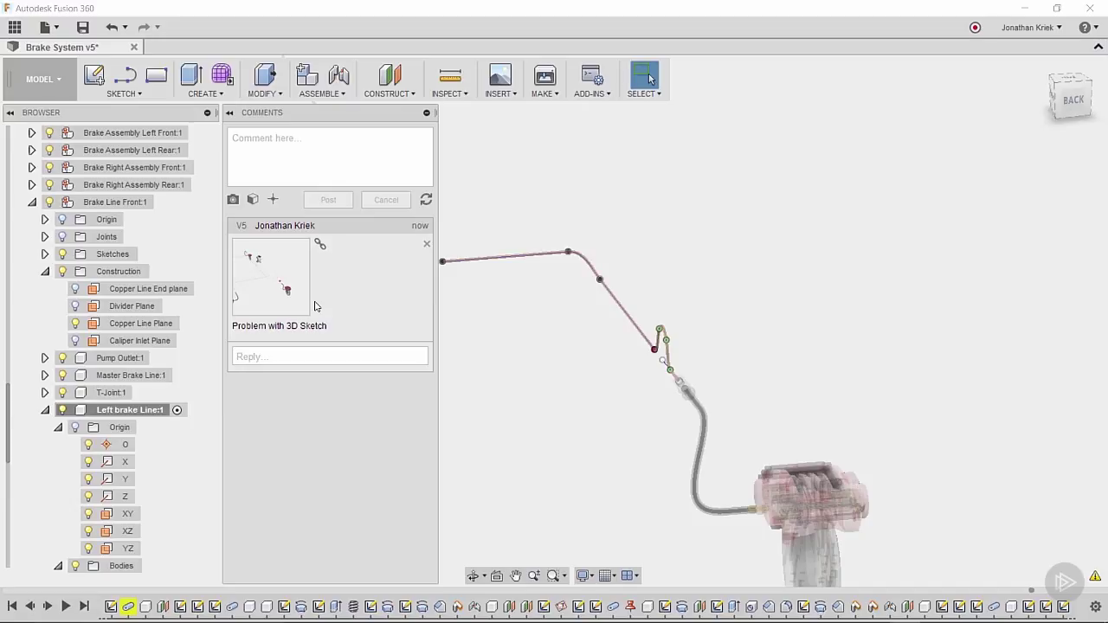
{"action": "left_click", "coordinate": [426, 113]}
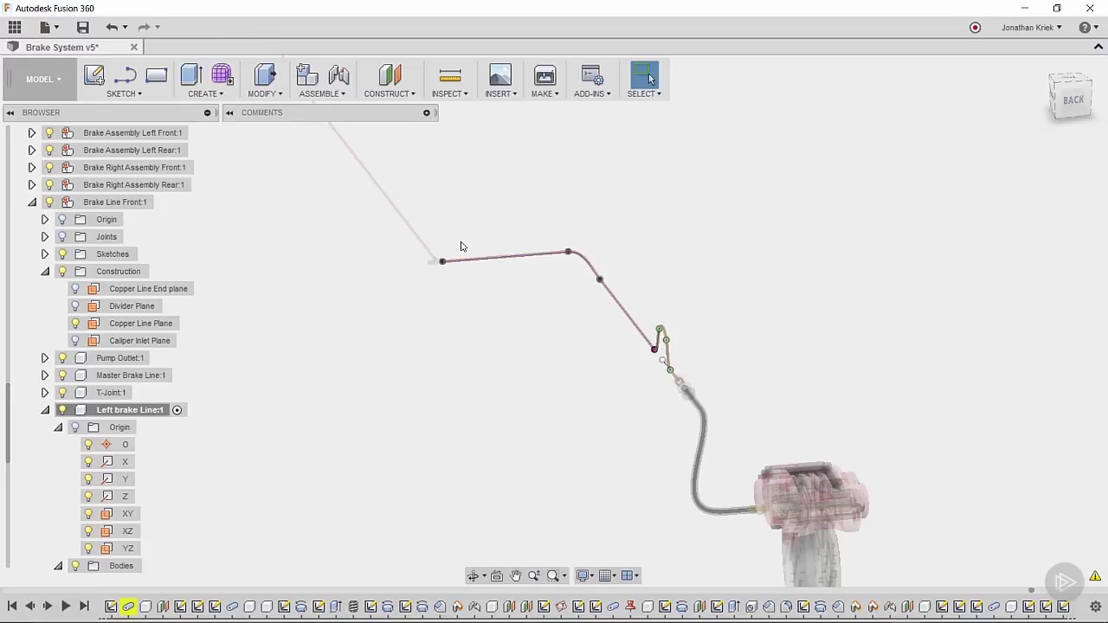
{"action": "left_click", "coordinate": [1096, 577]}
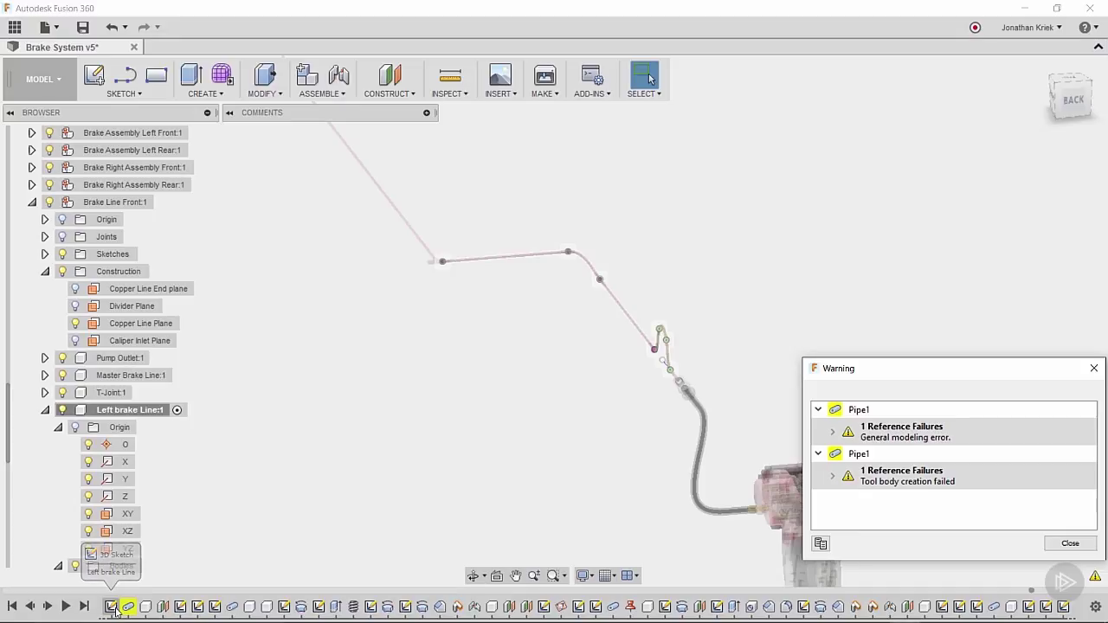
{"action": "left_click", "coordinate": [1071, 543]}
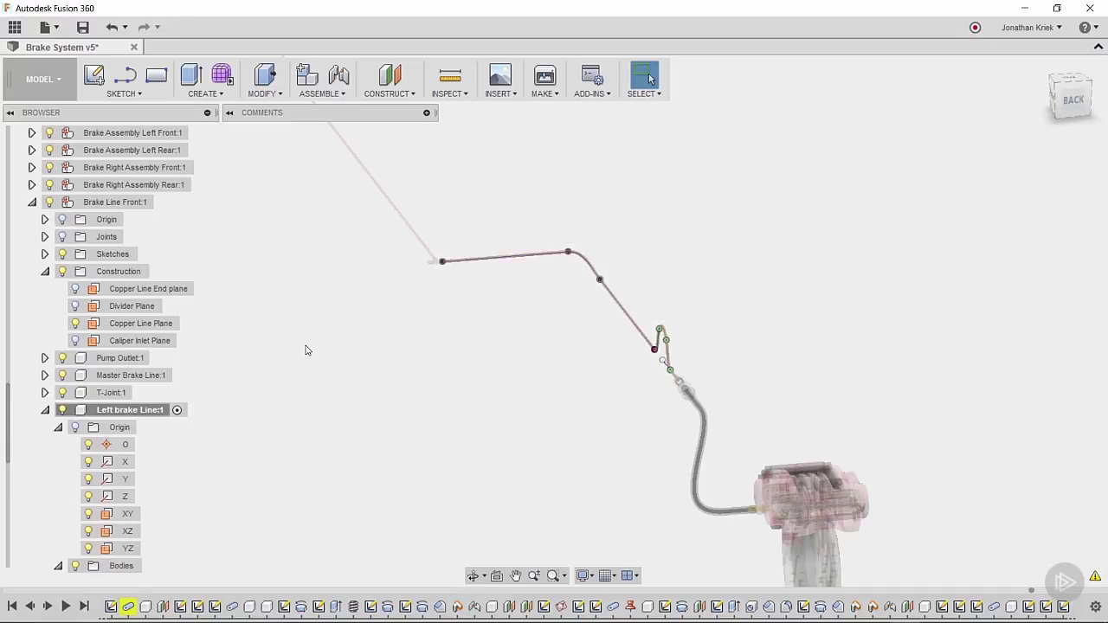
Step: Recompute all features of the design and open the detailed warning list in clear view
{"action": "left_click", "coordinate": [276, 97]}
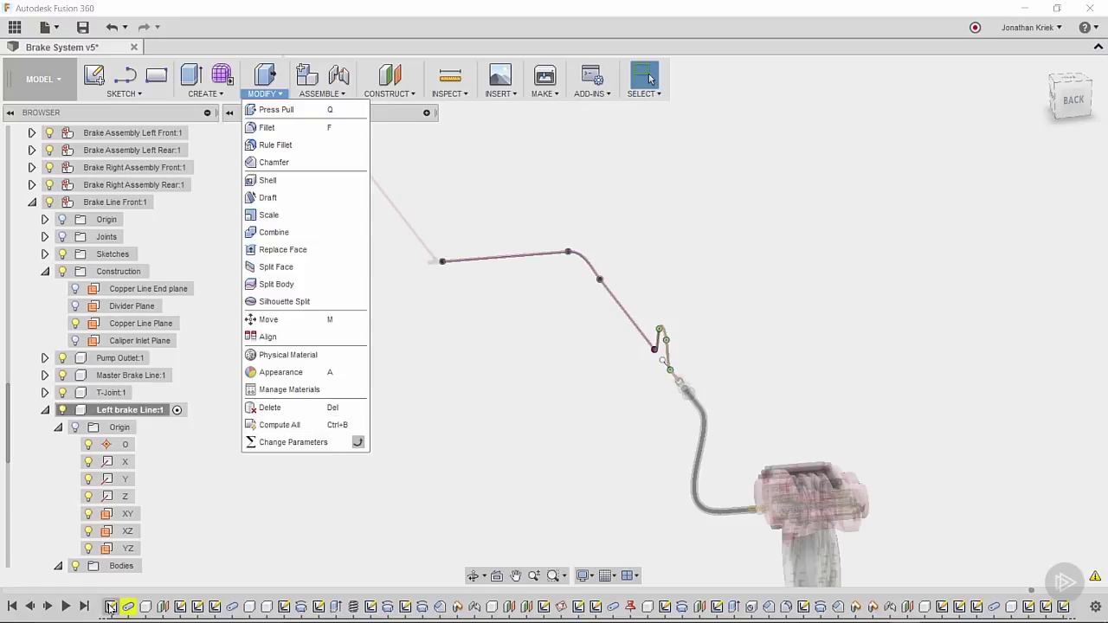
{"action": "left_click", "coordinate": [295, 433]}
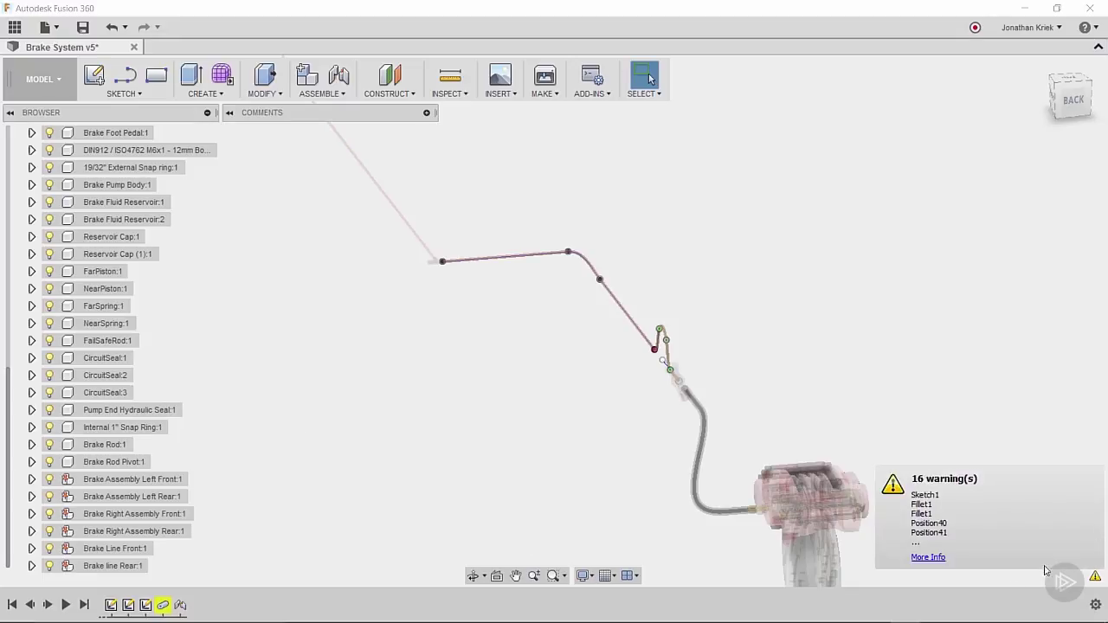
{"action": "left_click", "coordinate": [1094, 577]}
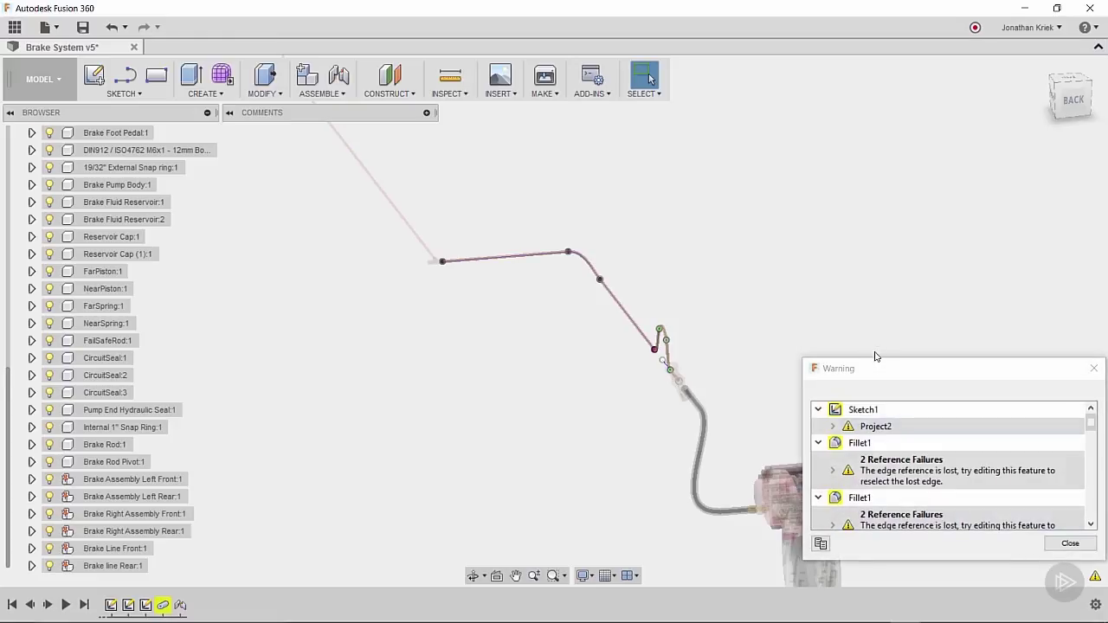
{"action": "left_click_drag", "start_coordinate": [896, 373], "coordinate": [708, 213]}
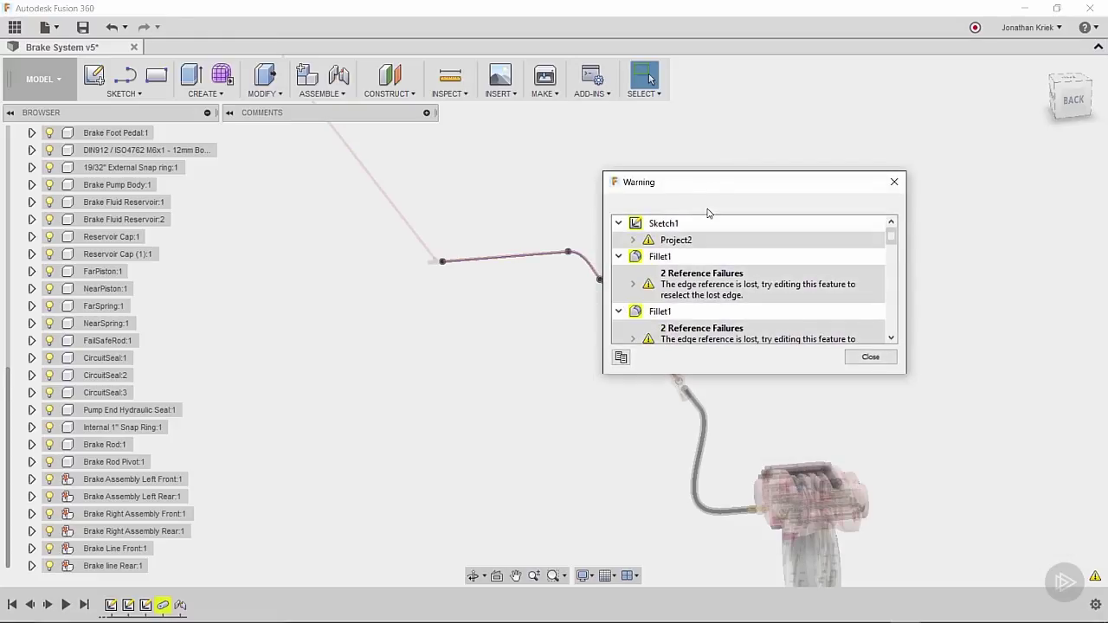
Step: Expand the warnings for Sketch1's Project2 and for Fillet1, and read through the remaining entries
{"action": "double_click", "coordinate": [688, 239]}
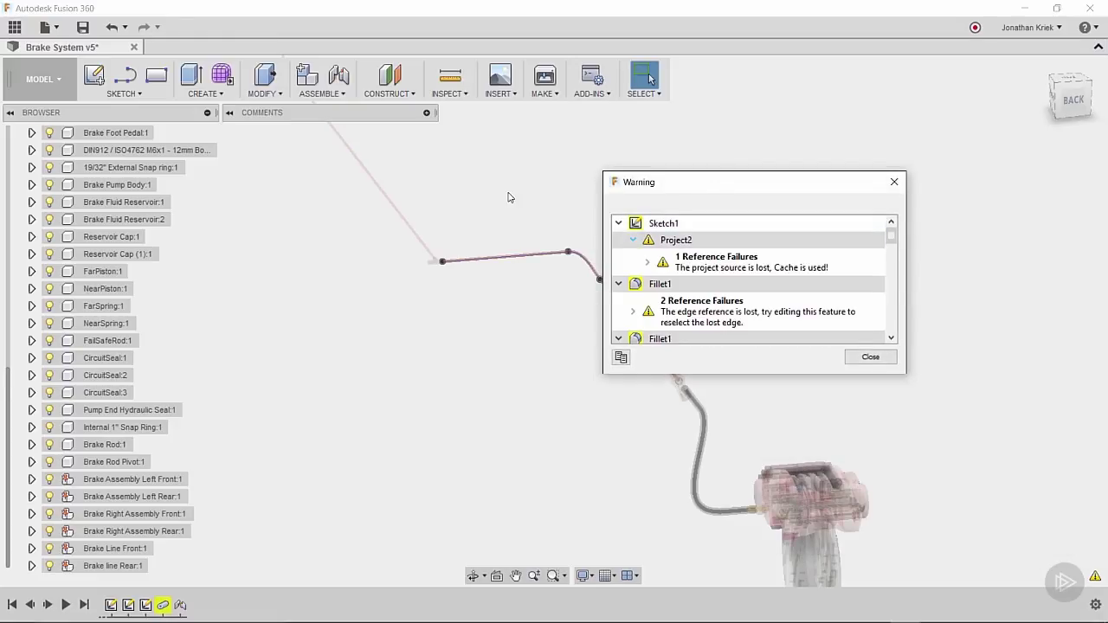
{"action": "scroll", "coordinate": [693, 277], "scroll_direction": "down", "scroll_amount": 2}
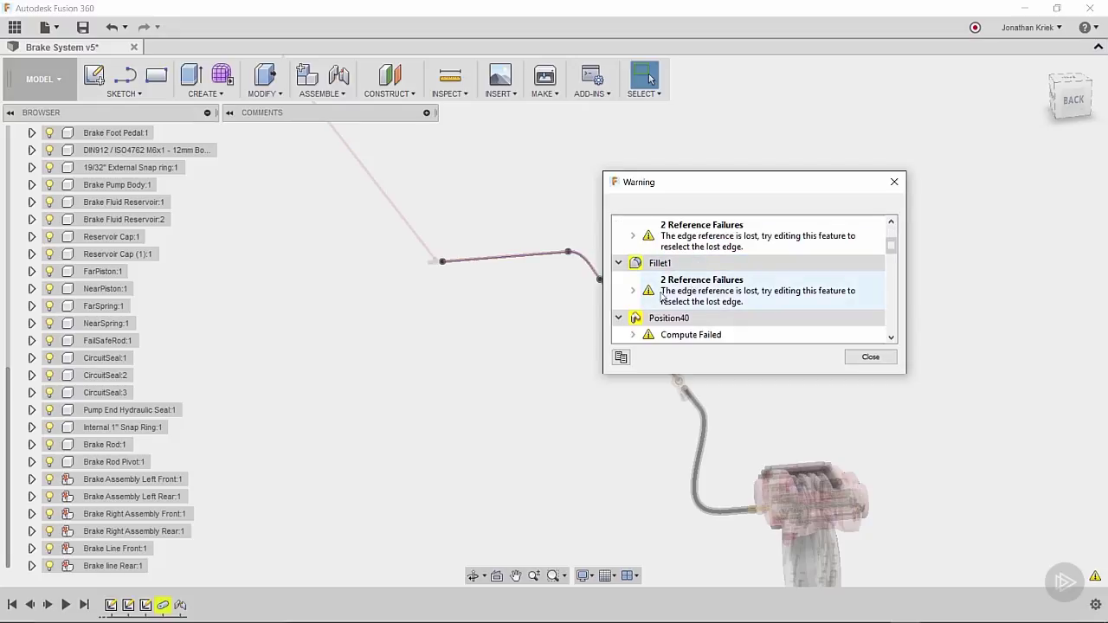
{"action": "double_click", "coordinate": [693, 290]}
{"action": "scroll", "coordinate": [715, 291], "scroll_direction": "down", "scroll_amount": 2}
{"action": "scroll", "coordinate": [715, 291], "scroll_direction": "up", "scroll_amount": 2}
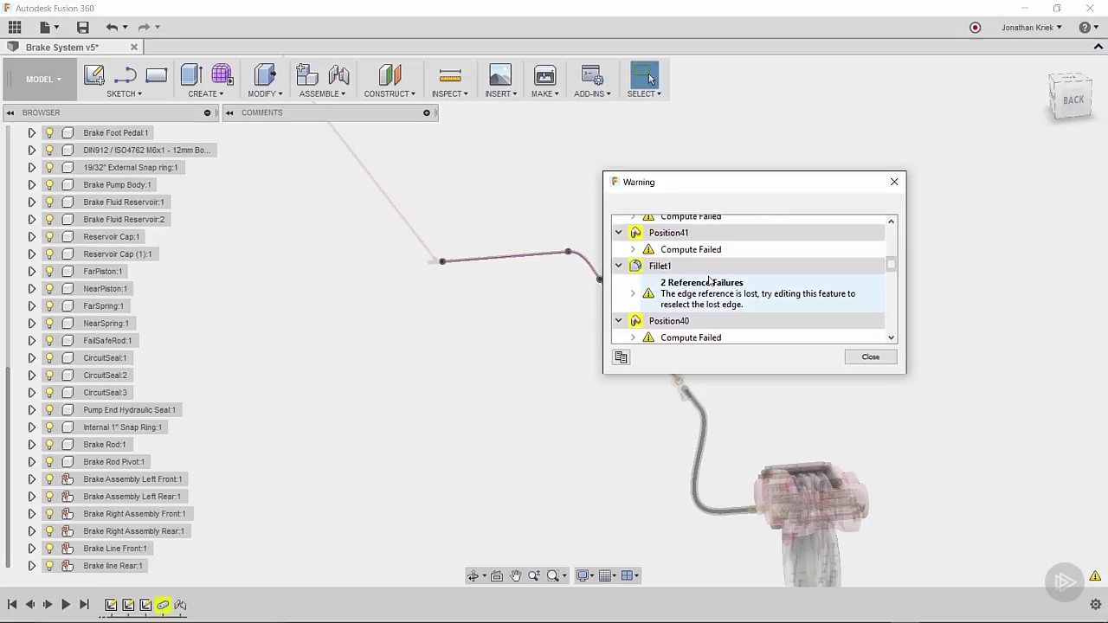
{"action": "scroll", "coordinate": [709, 281], "scroll_direction": "down", "scroll_amount": 2}
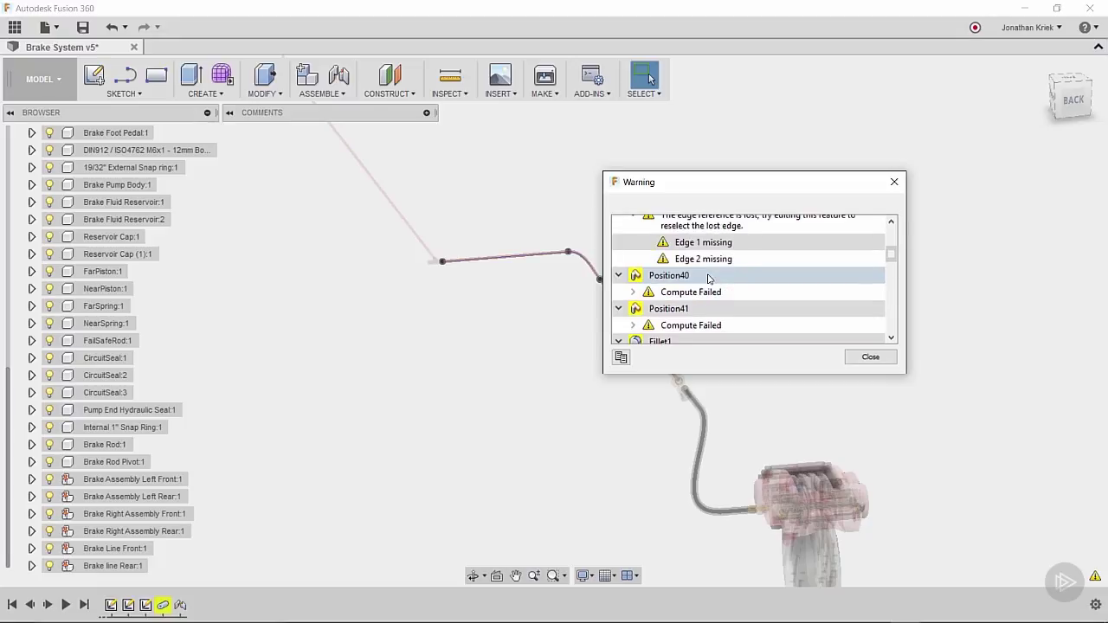
{"action": "scroll", "coordinate": [699, 310], "scroll_direction": "down", "scroll_amount": 2}
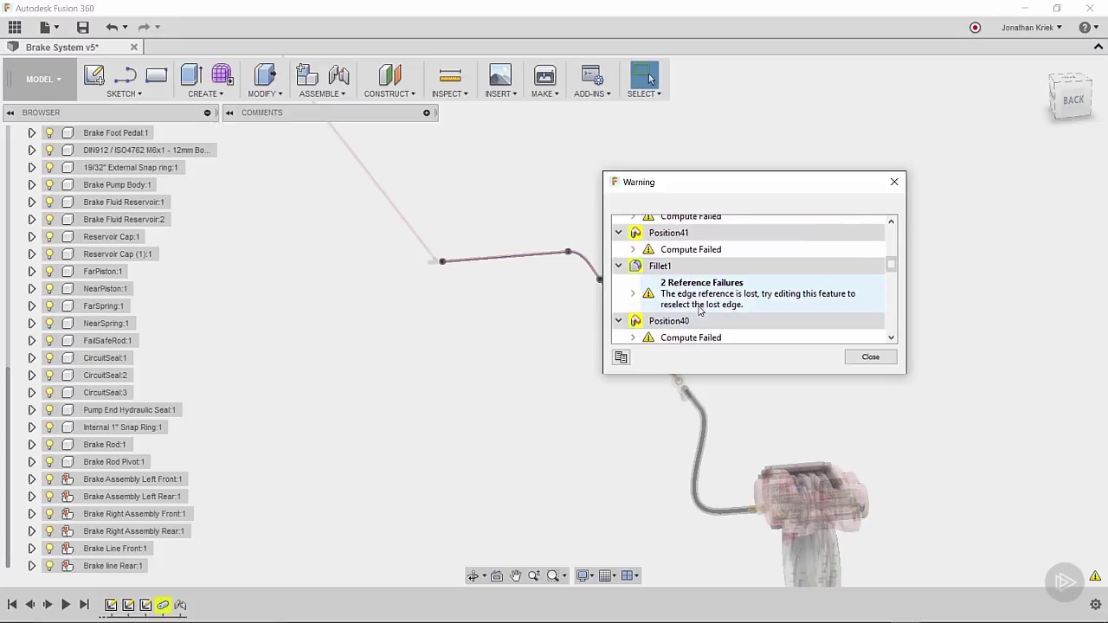
Step: Reposition and enlarge the warning window to show more entries, and return to the start of the list
{"action": "scroll", "coordinate": [700, 310], "scroll_direction": "down", "scroll_amount": 1}
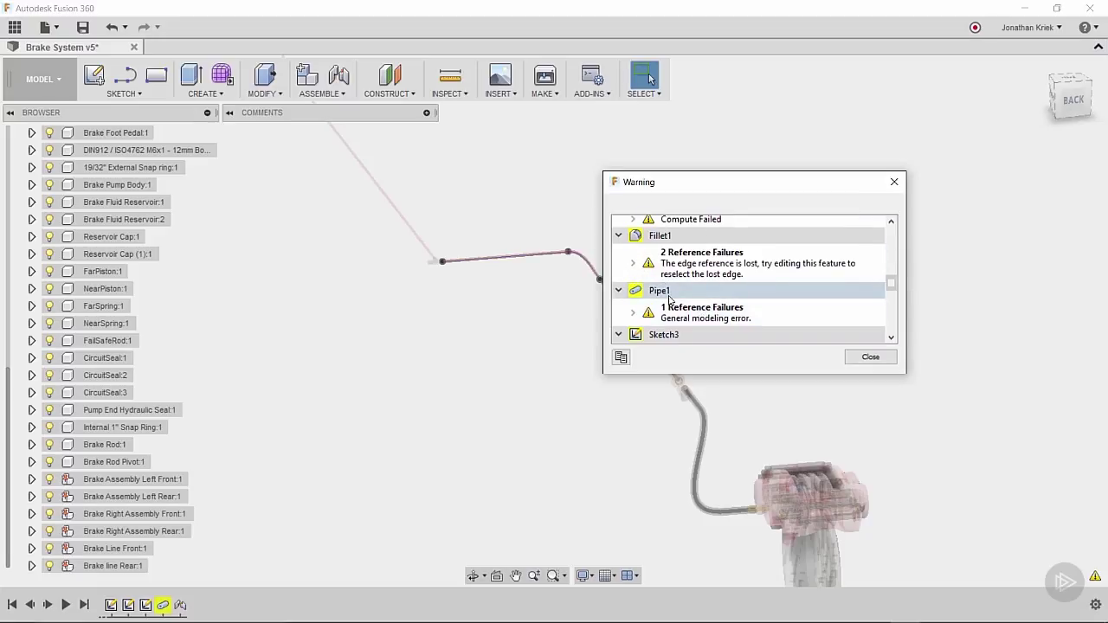
{"action": "scroll", "coordinate": [669, 299], "scroll_direction": "down", "scroll_amount": 5}
{"action": "left_click_drag", "start_coordinate": [705, 182], "coordinate": [720, 101]}
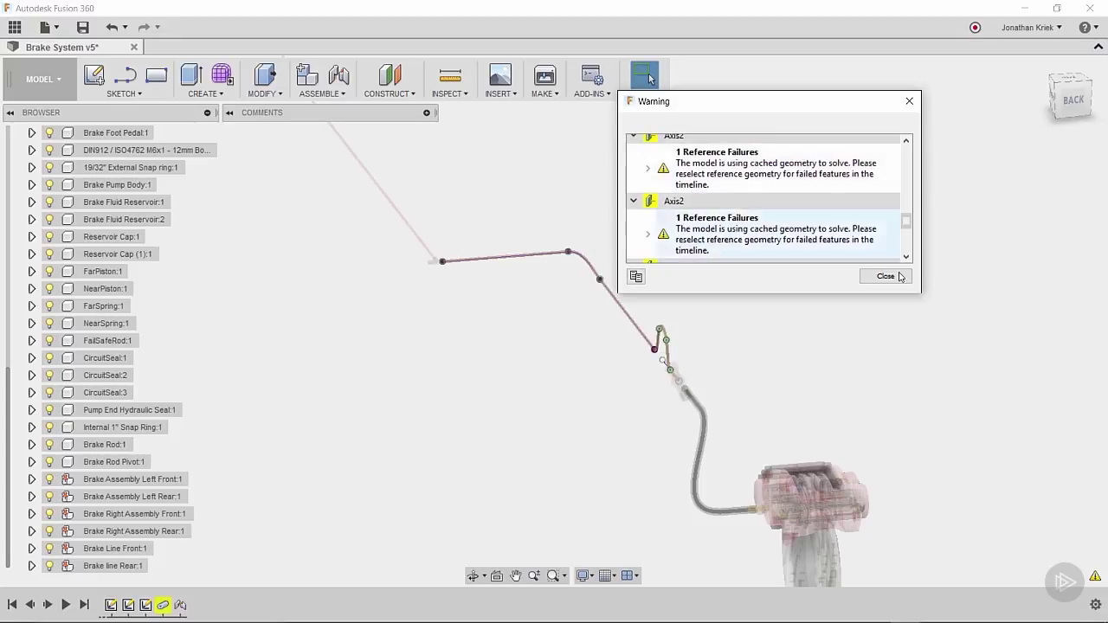
{"action": "left_click_drag", "start_coordinate": [920, 294], "coordinate": [929, 494]}
{"action": "scroll", "coordinate": [749, 433], "scroll_direction": "up", "scroll_amount": 5}
{"action": "scroll", "coordinate": [749, 433], "scroll_direction": "up", "scroll_amount": 3}
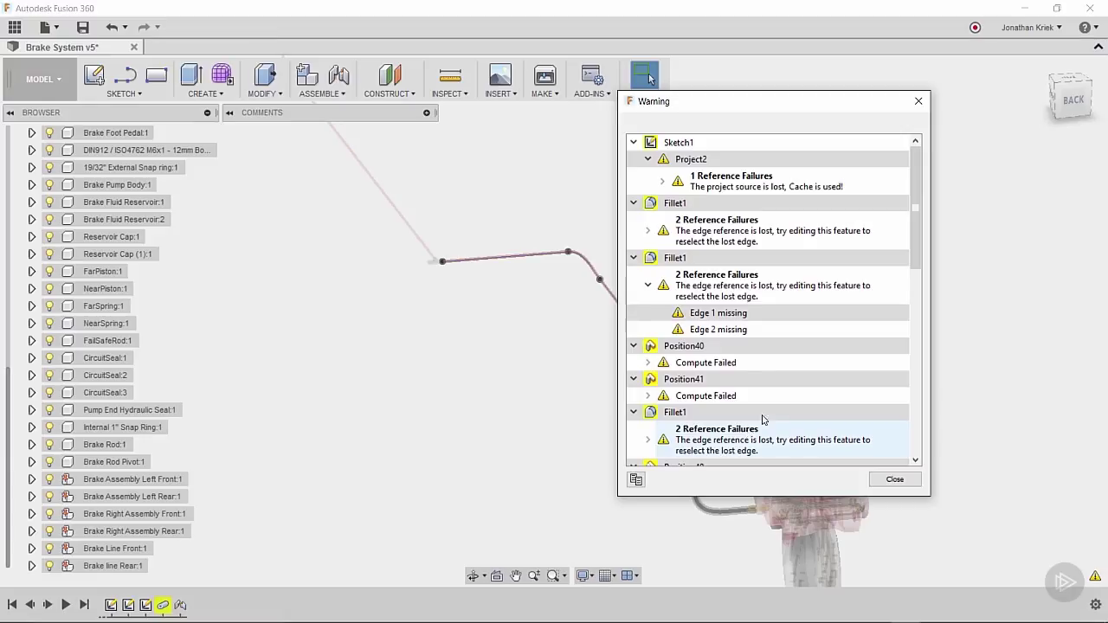
Step: Review the complete warning list and select the Fillet1 entry directly before Pipe1's general modeling error to locate its feature
{"action": "left_click_drag", "start_coordinate": [916, 271], "coordinate": [899, 442]}
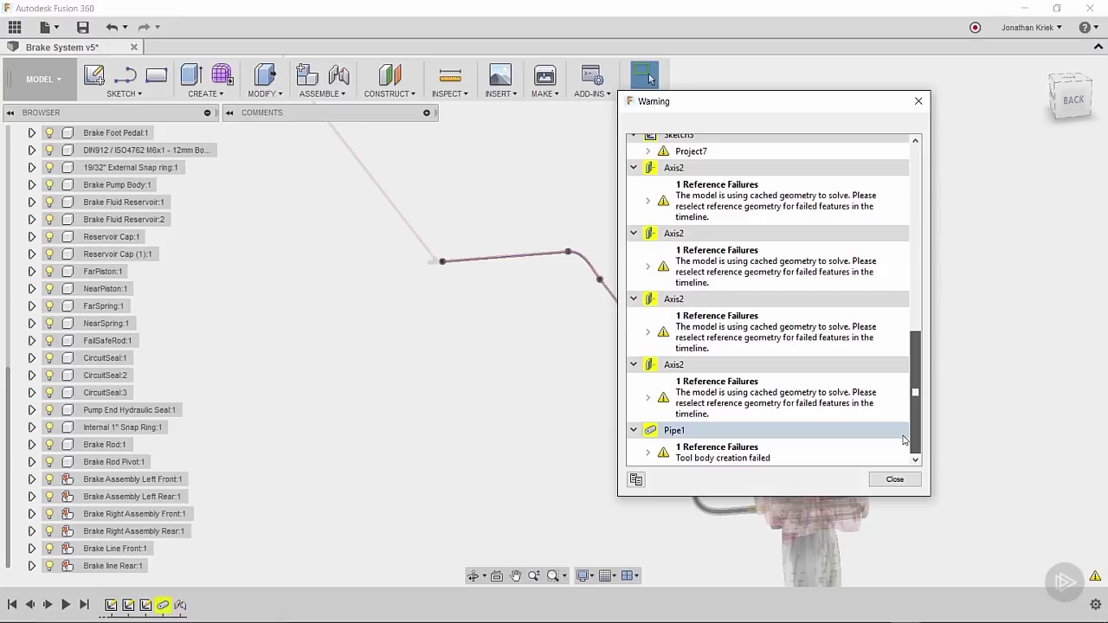
{"action": "scroll", "coordinate": [912, 391], "scroll_direction": "up", "scroll_amount": 8}
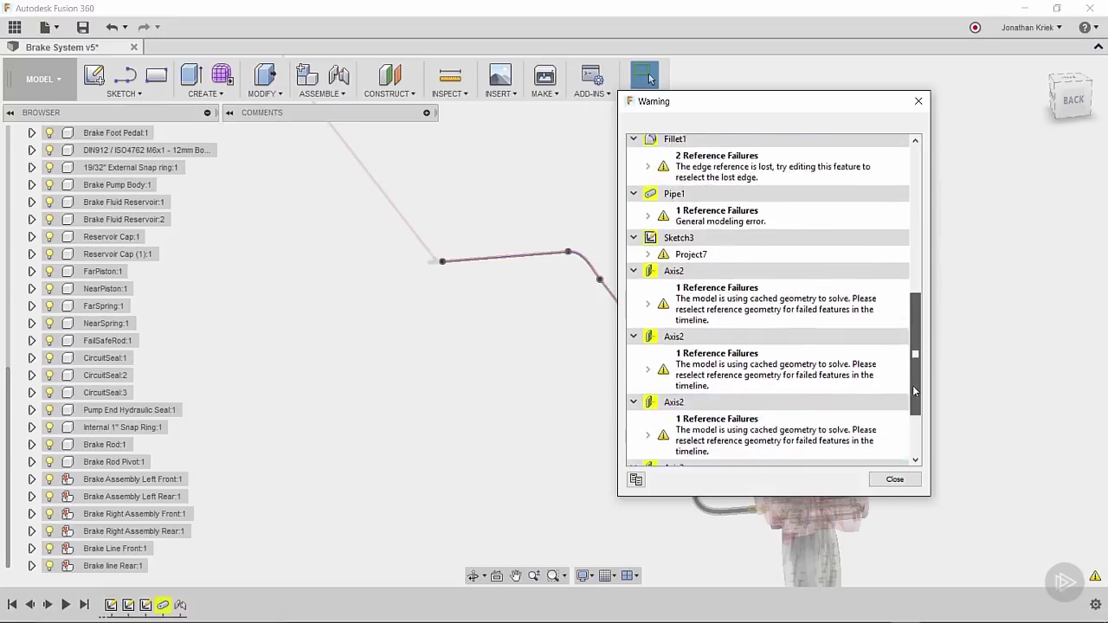
{"action": "left_click_drag", "start_coordinate": [918, 335], "coordinate": [918, 267]}
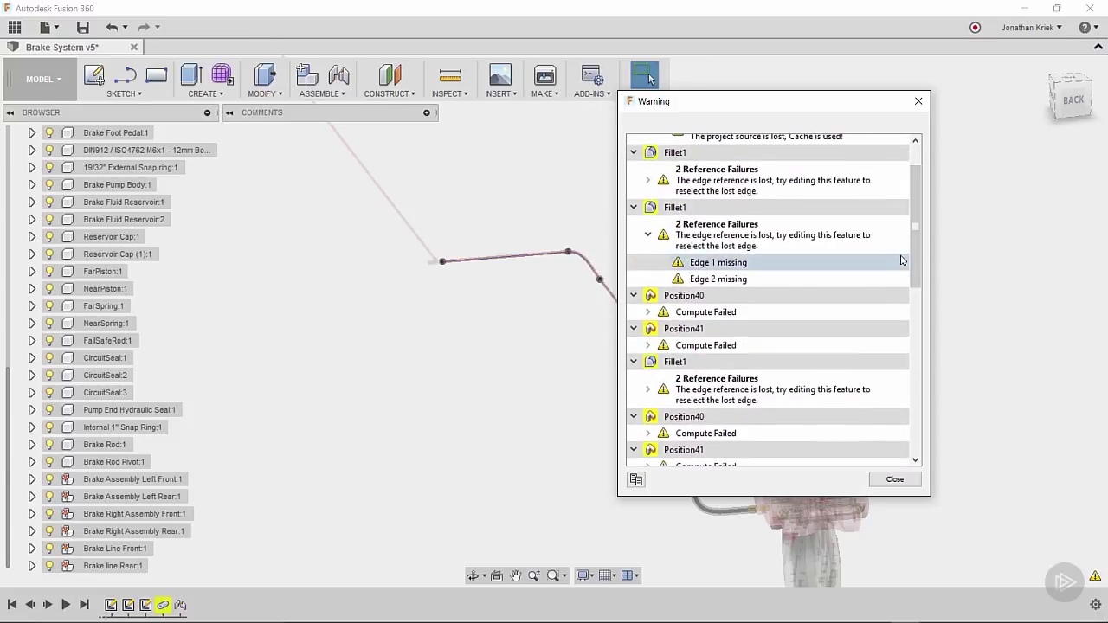
{"action": "left_click_drag", "start_coordinate": [916, 261], "coordinate": [916, 310]}
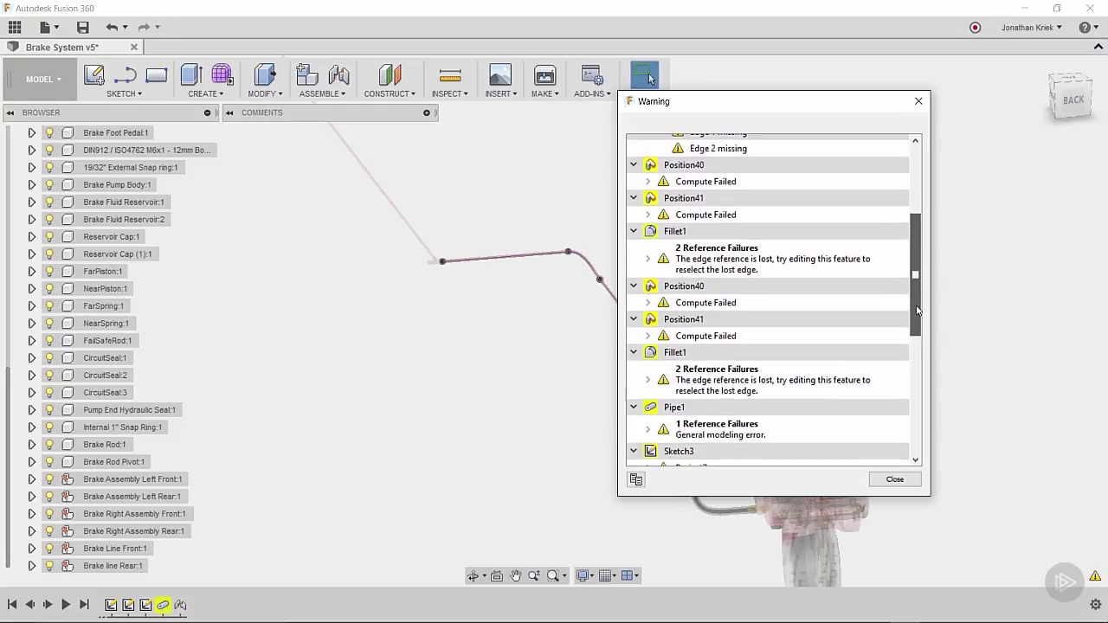
{"action": "left_click", "coordinate": [680, 352]}
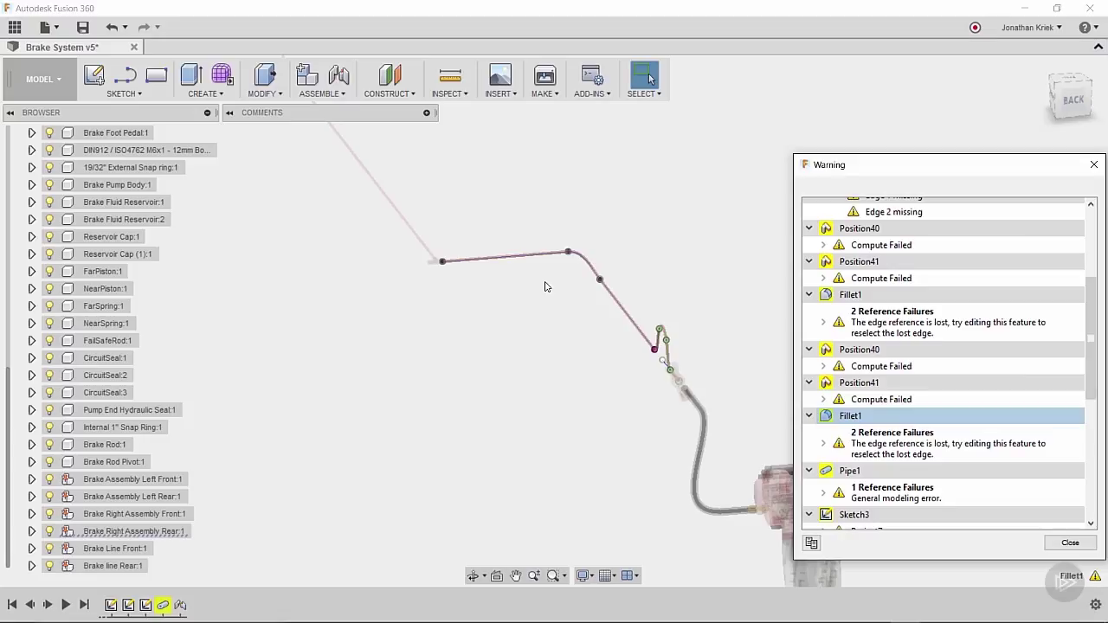